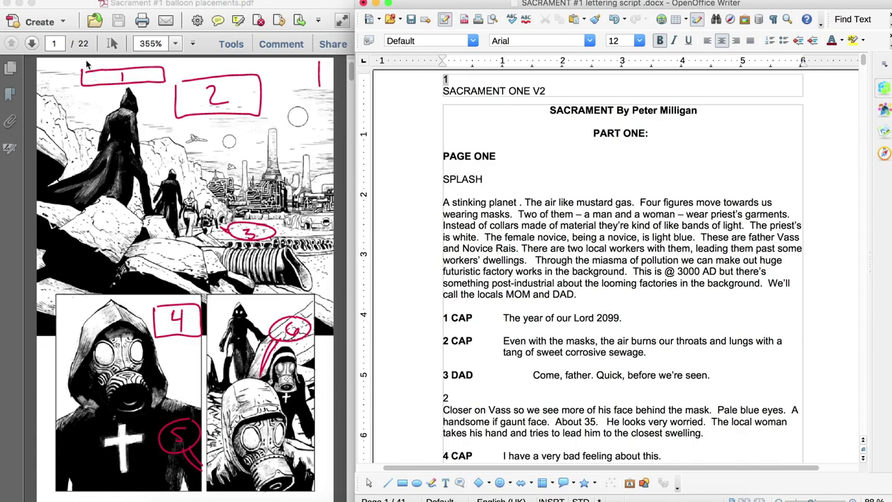
# Step: Maximise the Acrobat window so the balloon placement PDF fills the screen
pyautogui.doubleClick(151, 3)
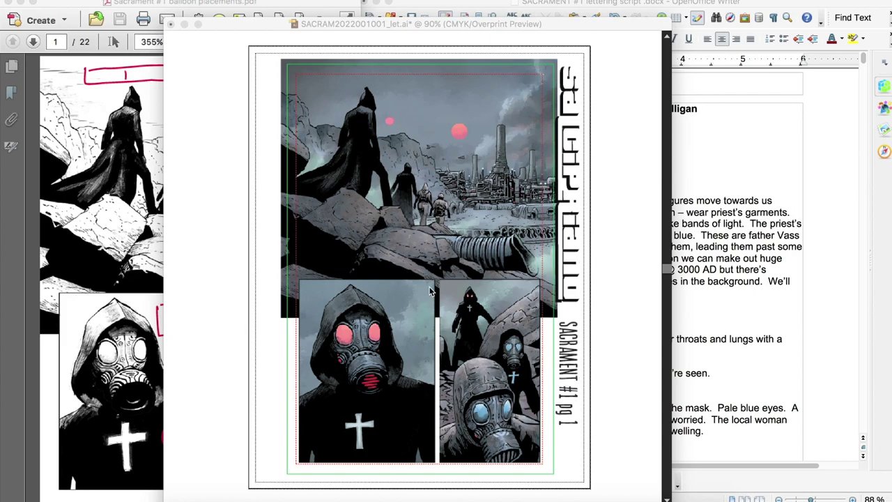
# Step: Bring the page 1 lettering file forward and turn on the Pointers, Bottom Balloon and Top Balloons layers
pyautogui.click(448, 313)
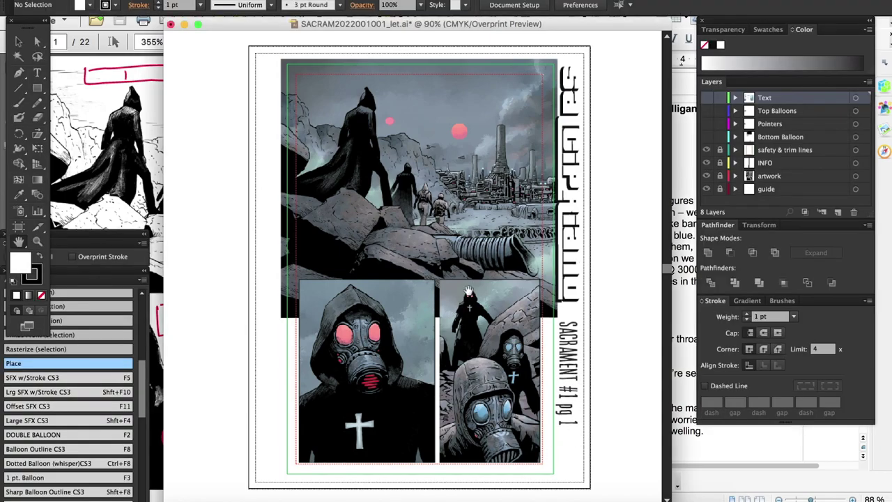
pyautogui.click(706, 125)
pyautogui.hscroll(5, 483, 234)
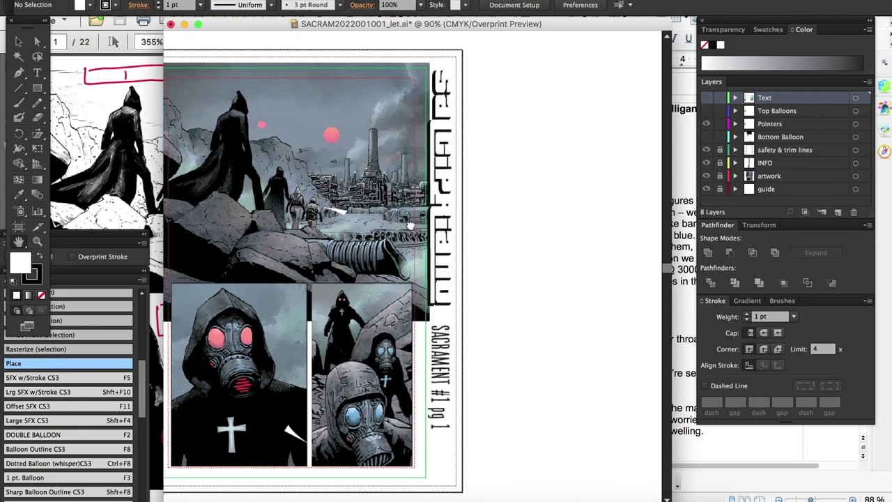
pyautogui.hscroll(-3, 410, 224)
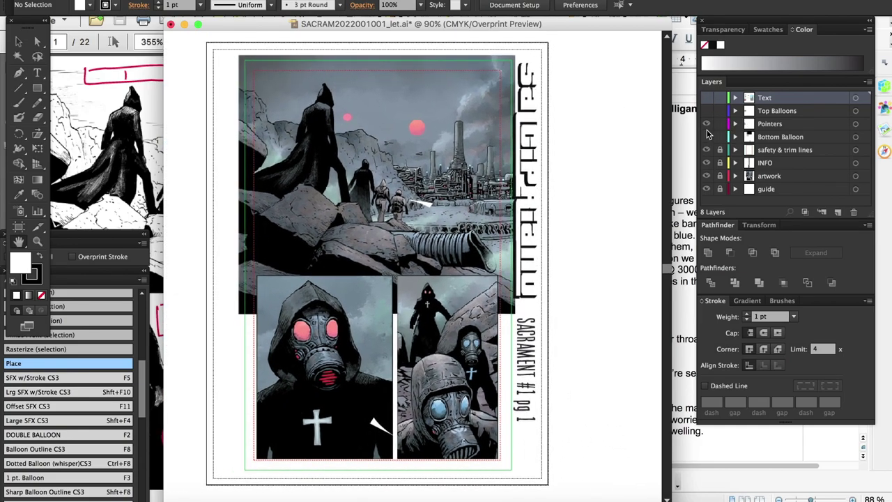
pyautogui.click(706, 136)
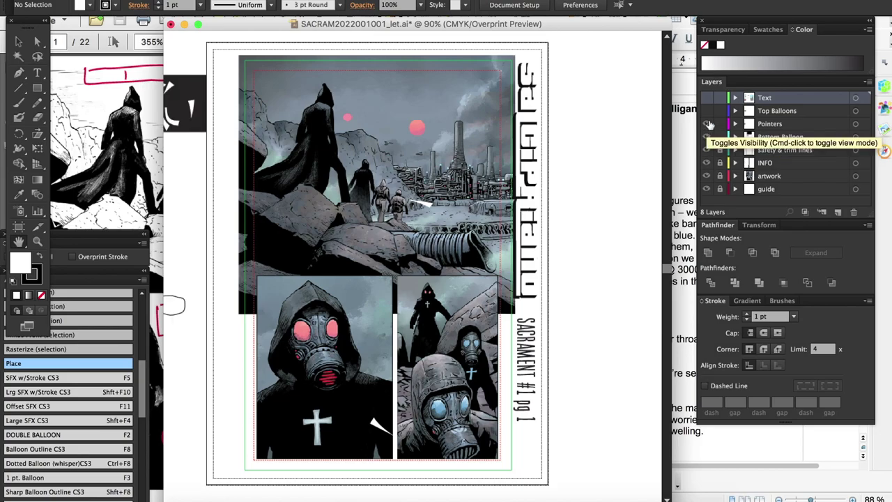
pyautogui.click(706, 111)
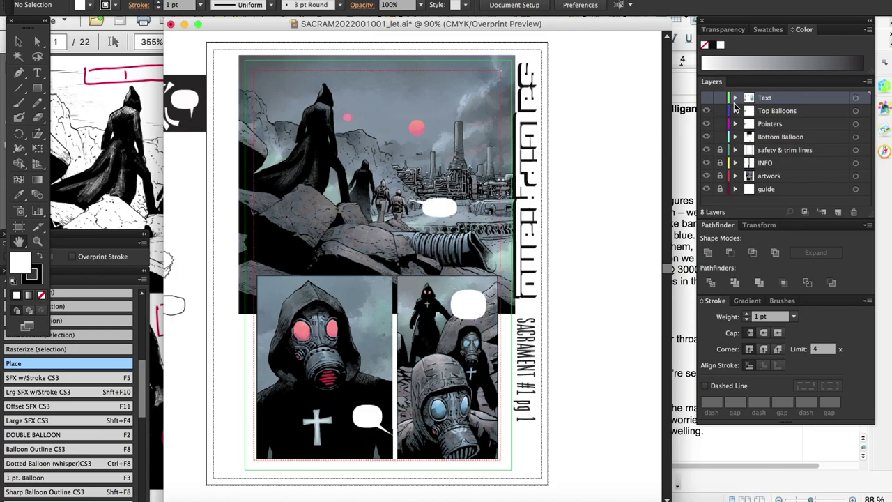
# Step: Turn on the Text layer and look over the lettered page and the style templates beside it
pyautogui.click(706, 98)
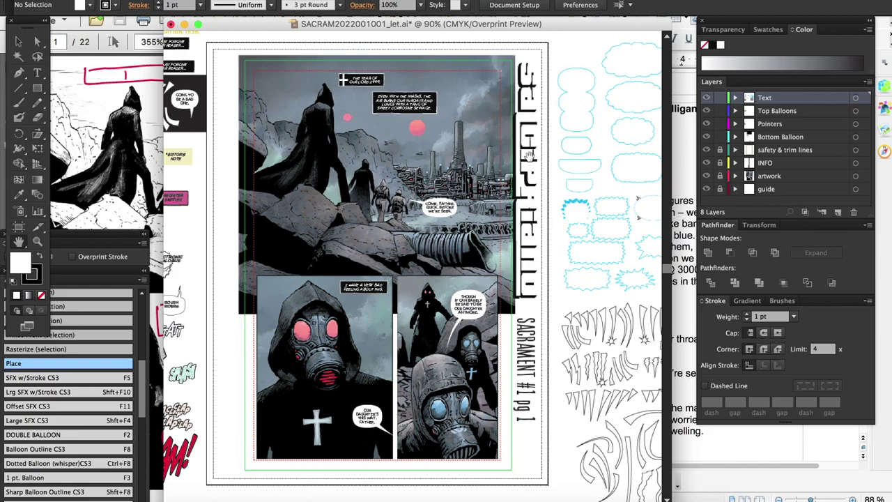
pyautogui.hscroll(3, 449, 155)
pyautogui.hscroll(5, 449, 155)
pyautogui.scroll(-3, 488, 161)
pyautogui.scroll(3, 523, 163)
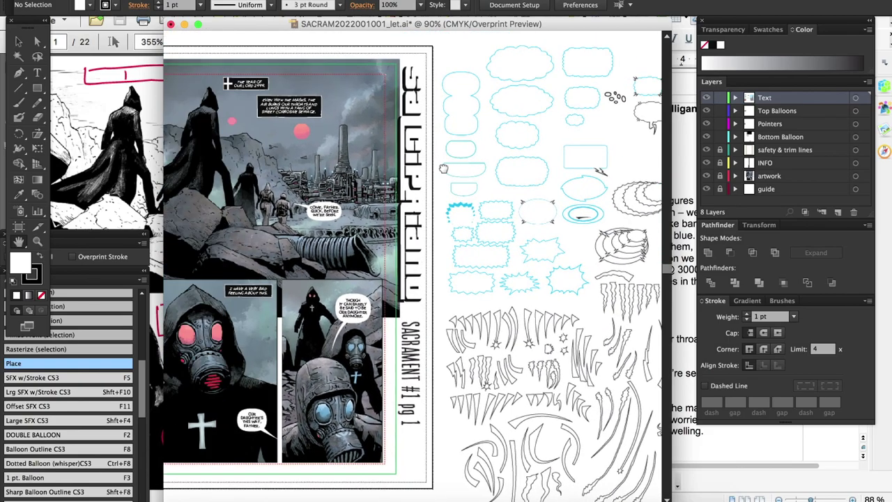
pyautogui.hscroll(-5, 562, 169)
pyautogui.hscroll(-5, 562, 169)
pyautogui.scroll(3, 551, 209)
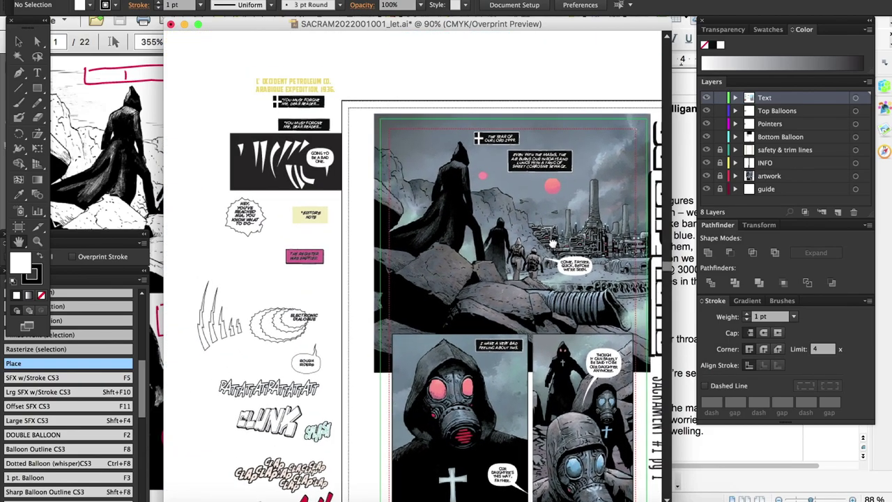
pyautogui.scroll(-3, 544, 239)
pyautogui.hscroll(2, 537, 223)
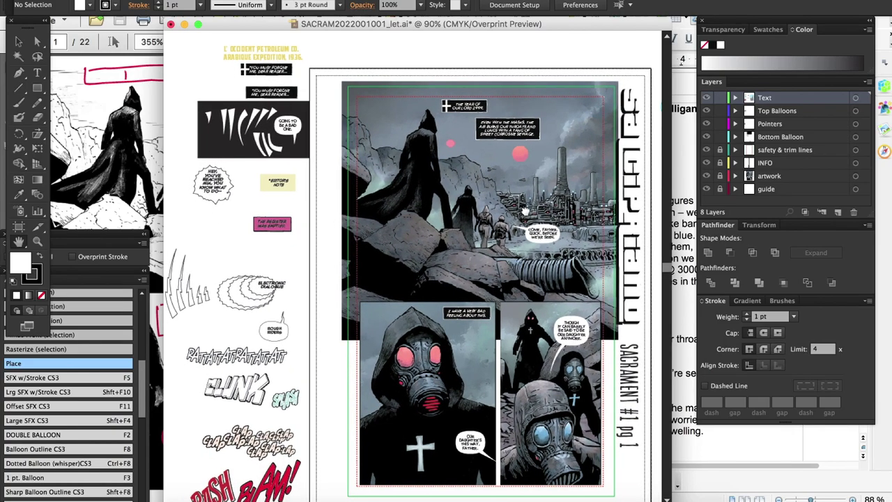
pyautogui.scroll(2, 528, 212)
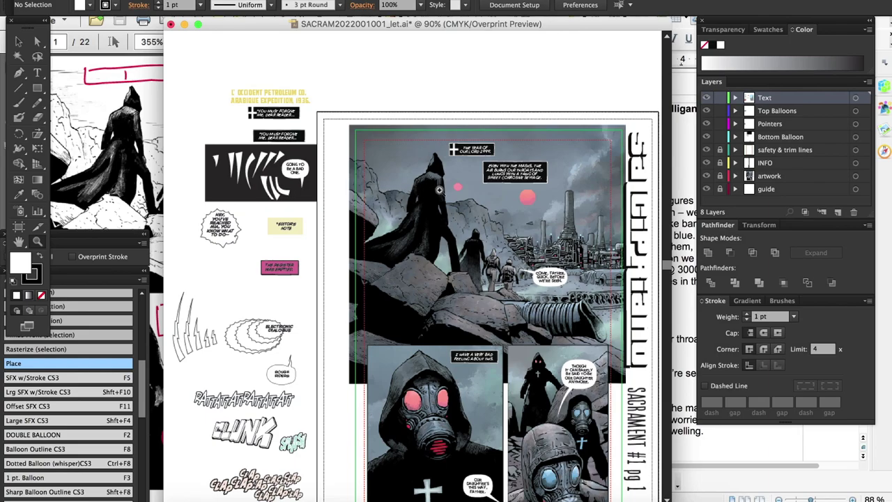
pyautogui.click(439, 190)
# Step: Zoom in to 300% on the cross-marked captions and pan across the upper captions
pyautogui.click(462, 258)
pyautogui.click(464, 275)
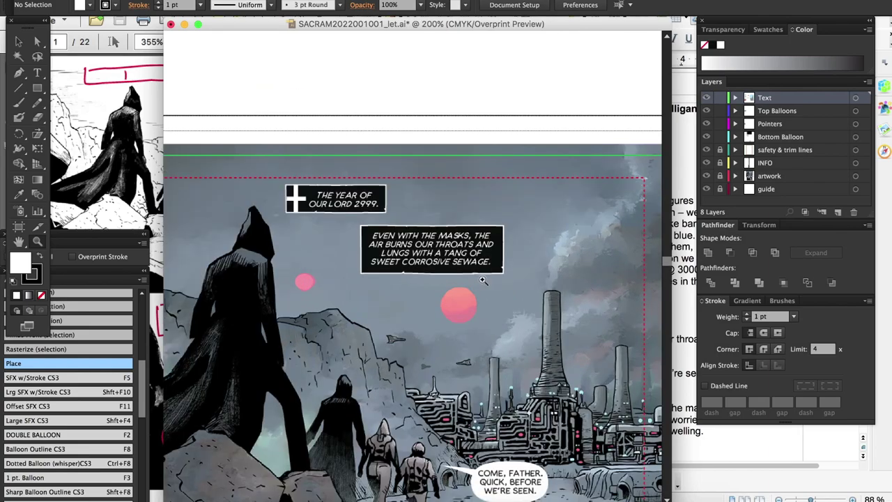
pyautogui.click(403, 277)
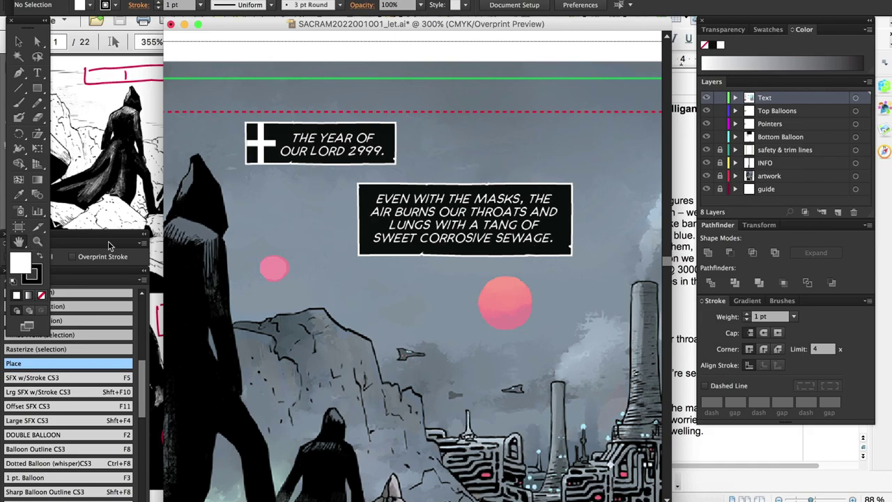
pyautogui.moveTo(313, 277); pyautogui.dragTo(313, 237)
pyautogui.scroll(-5, 312, 237)
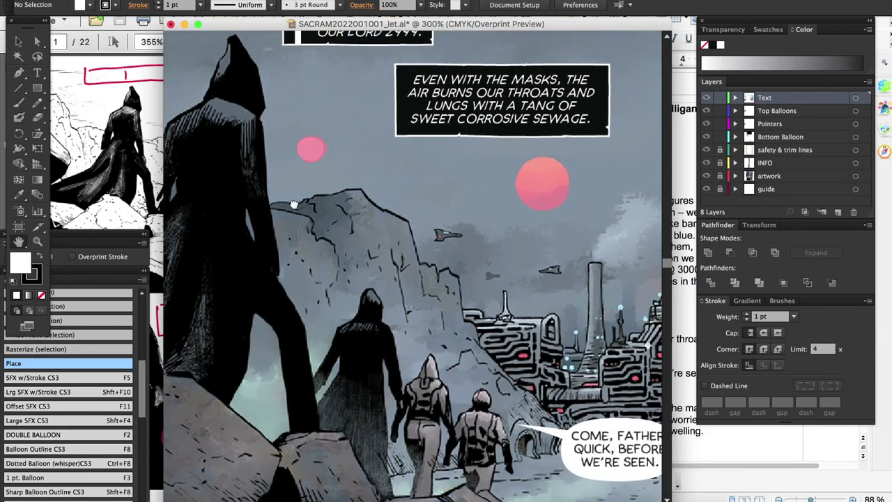
pyautogui.hscroll(3, 295, 202)
pyautogui.hscroll(3, 421, 230)
pyautogui.scroll(-1, 420, 230)
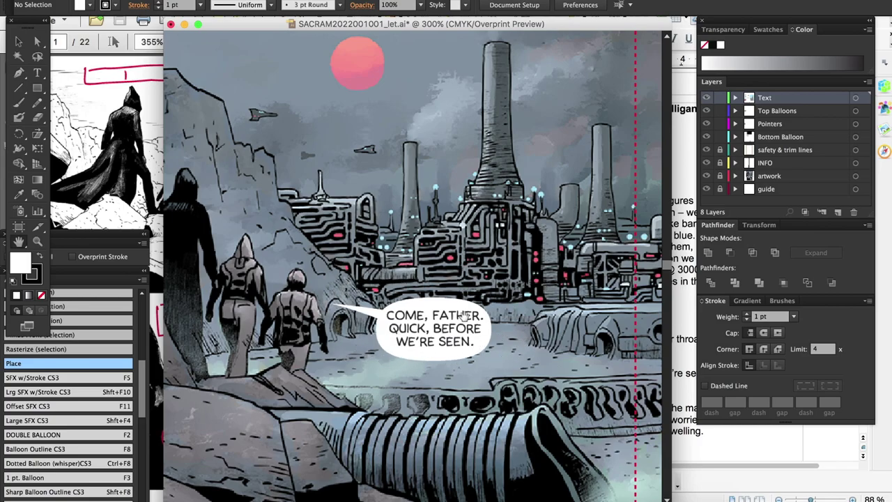
pyautogui.hscroll(-1, 363, 292)
pyautogui.scroll(5, 363, 291)
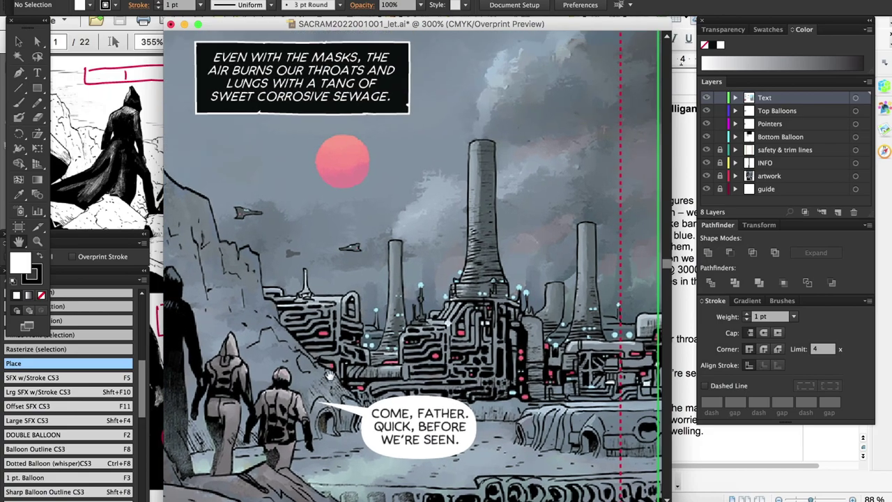
pyautogui.scroll(3, 419, 320)
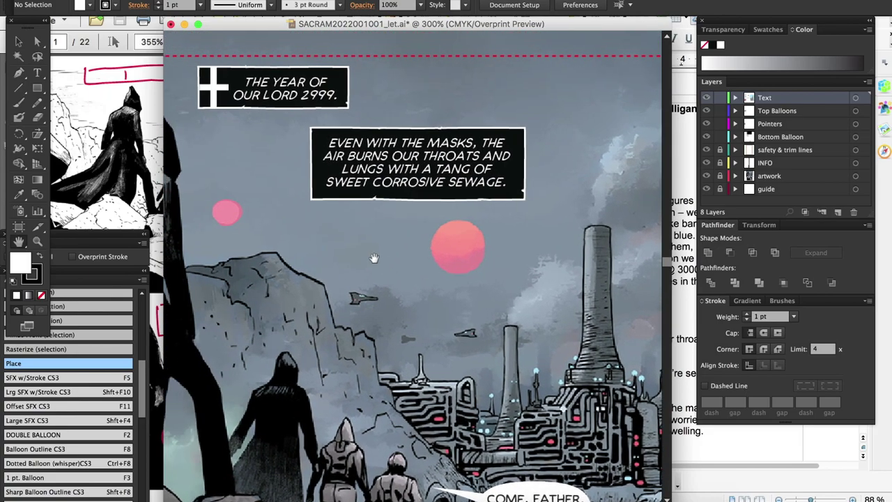
pyautogui.hscroll(-4, 394, 274)
pyautogui.scroll(1, 393, 275)
pyautogui.hscroll(-2, 393, 274)
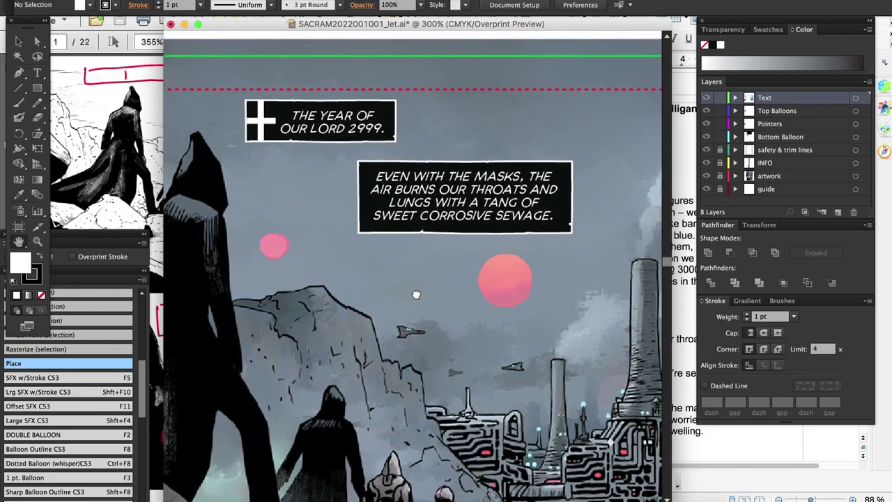
pyautogui.scroll(1, 468, 295)
pyautogui.hscroll(-1, 469, 295)
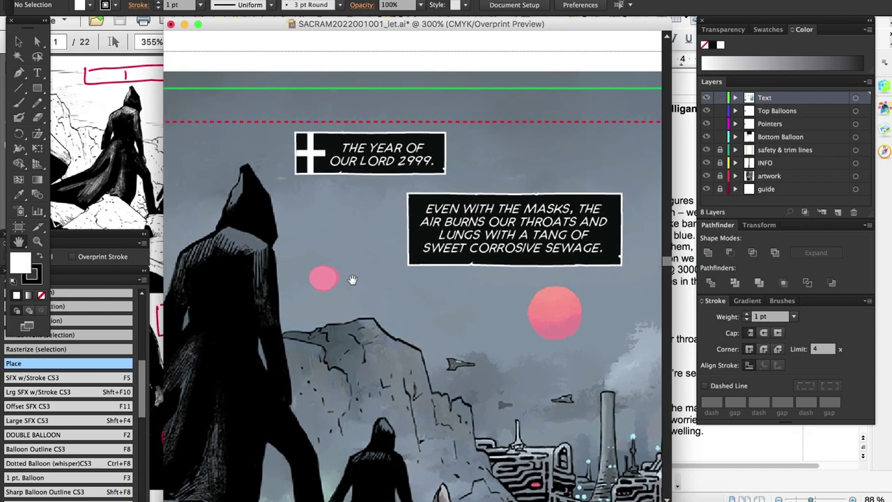
pyautogui.hscroll(1, 353, 280)
pyautogui.scroll(-1, 353, 280)
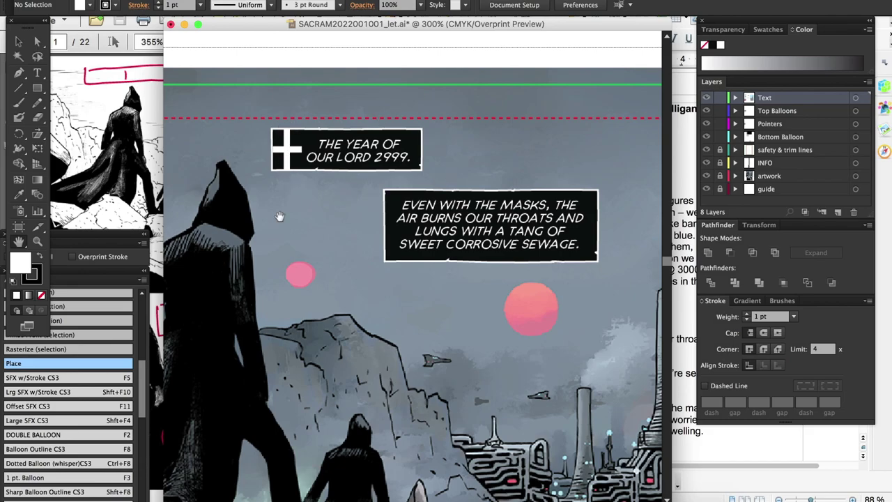
# Step: Pan across the speech balloons and the style guide samples, then fit the whole page in the window
pyautogui.hscroll(5, 283, 217)
pyautogui.scroll(-2, 282, 217)
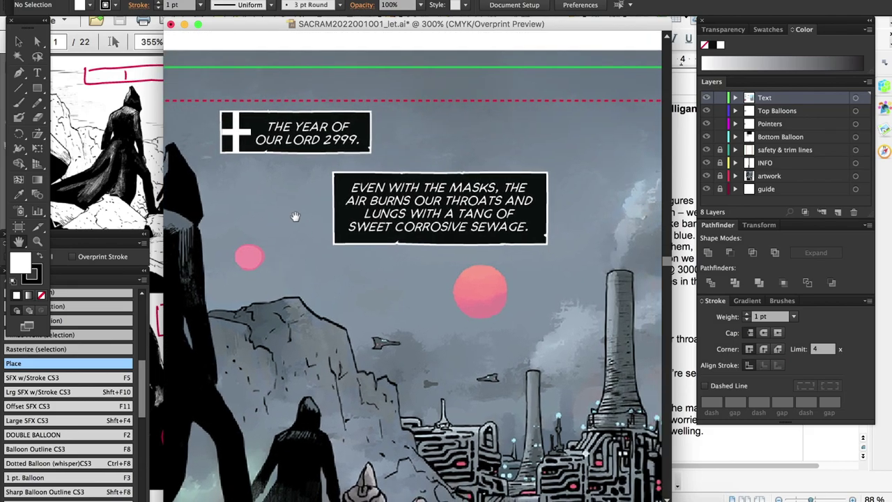
pyautogui.scroll(-2, 286, 198)
pyautogui.hscroll(2, 286, 198)
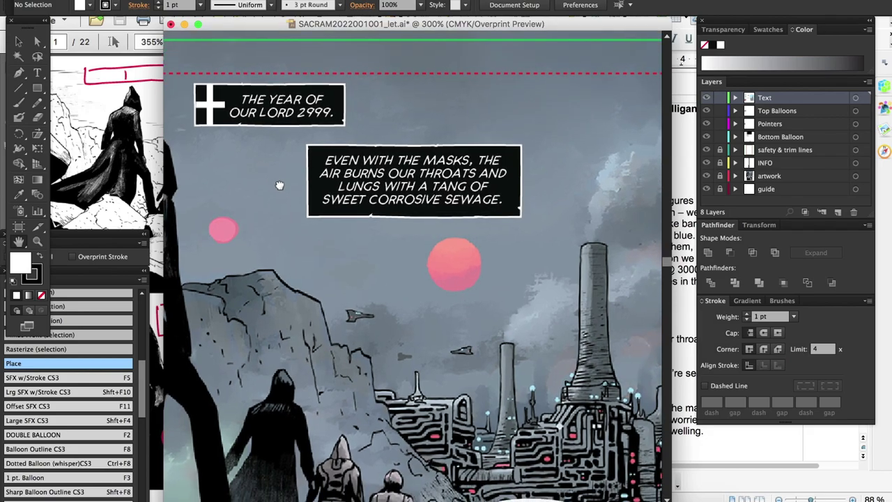
pyautogui.scroll(-2, 559, 230)
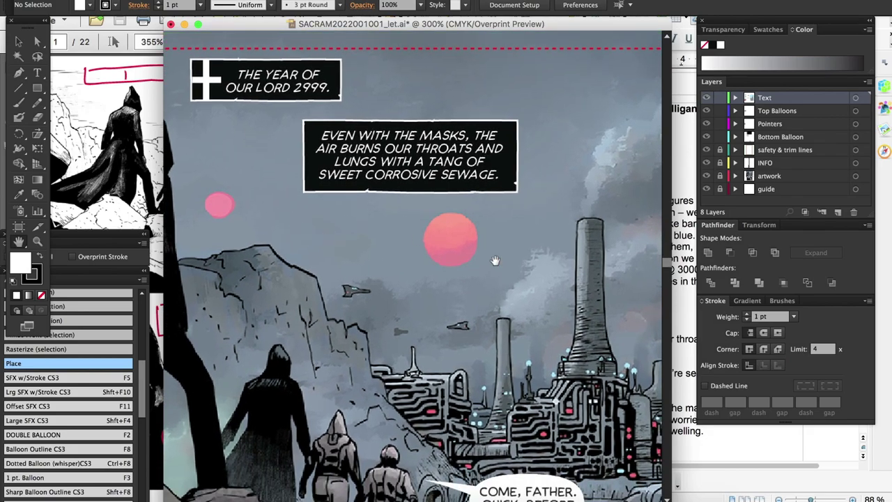
pyautogui.hscroll(1, 495, 261)
pyautogui.scroll(-1, 495, 260)
pyautogui.hscroll(-3, 516, 279)
pyautogui.scroll(2, 516, 278)
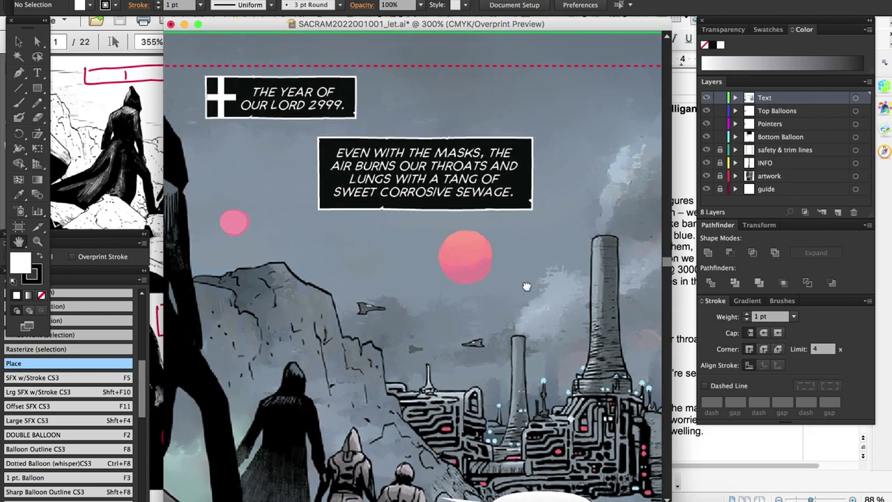
pyautogui.hscroll(-2, 526, 285)
pyautogui.scroll(1, 526, 285)
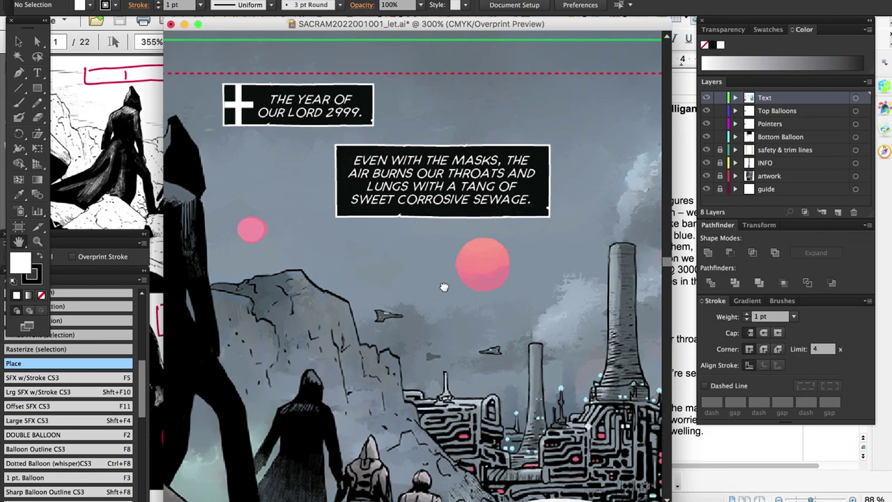
pyautogui.scroll(-10, 442, 291)
pyautogui.hscroll(-4, 428, 151)
pyautogui.scroll(-20, 429, 152)
pyautogui.hscroll(8, 429, 152)
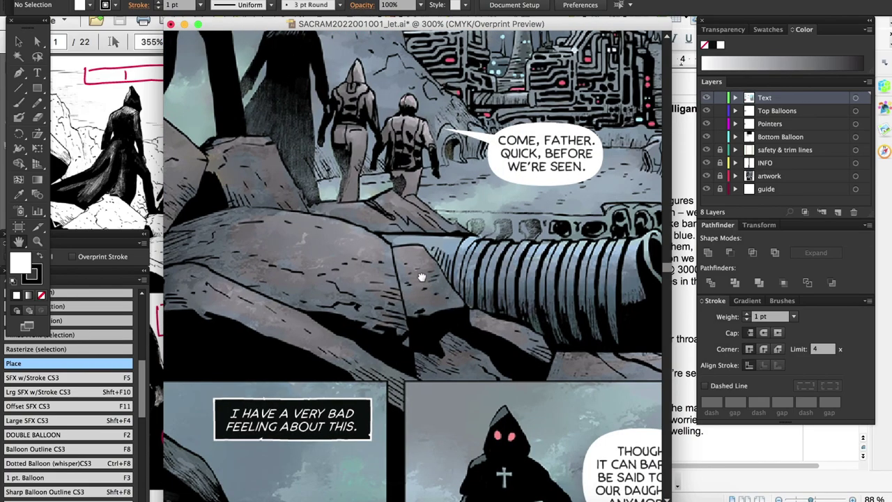
pyautogui.scroll(-3, 394, 238)
pyautogui.hscroll(-12, 395, 238)
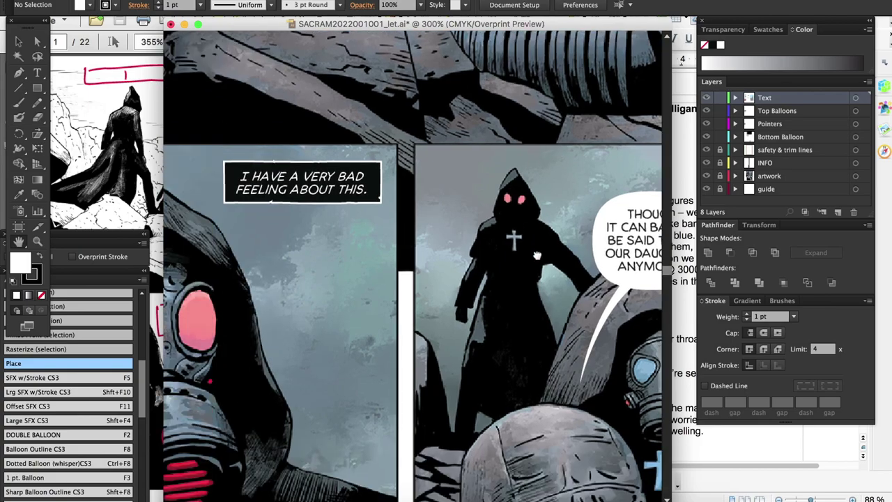
pyautogui.scroll(15, 494, 253)
pyautogui.hscroll(-20, 428, 225)
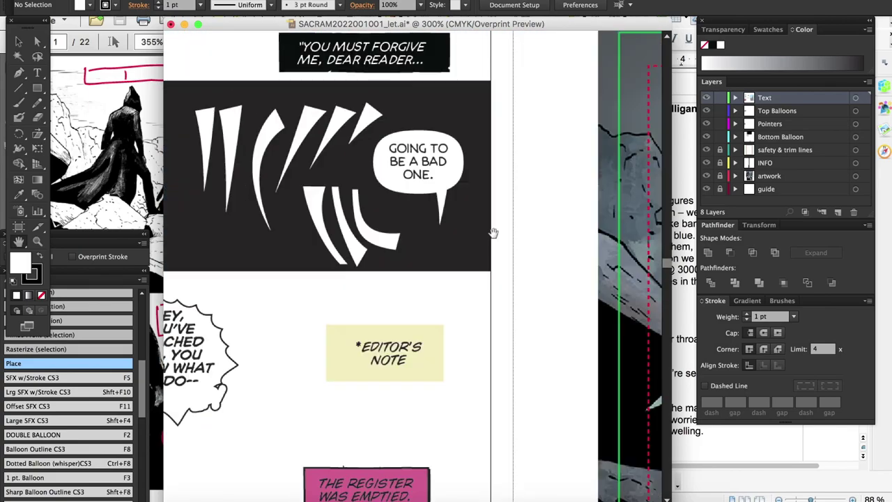
pyautogui.scroll(5, 488, 237)
pyautogui.moveTo(510, 246); pyautogui.dragTo(412, 225)
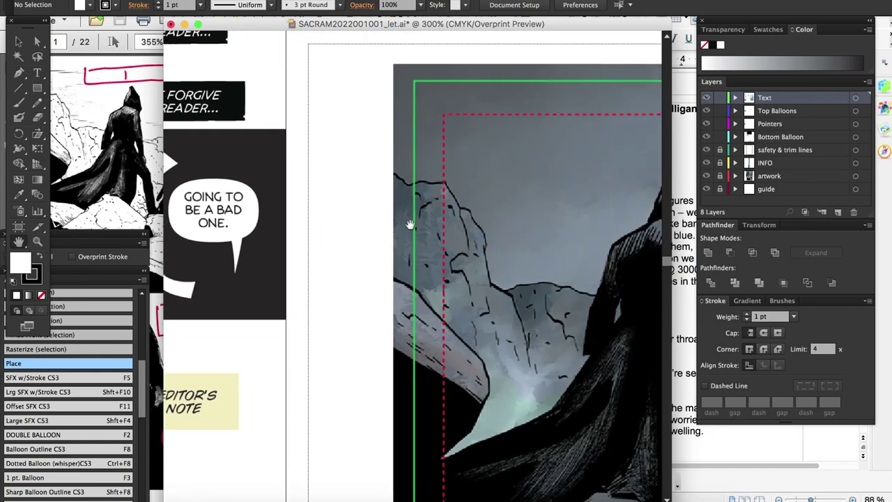
pyautogui.press('super+0')
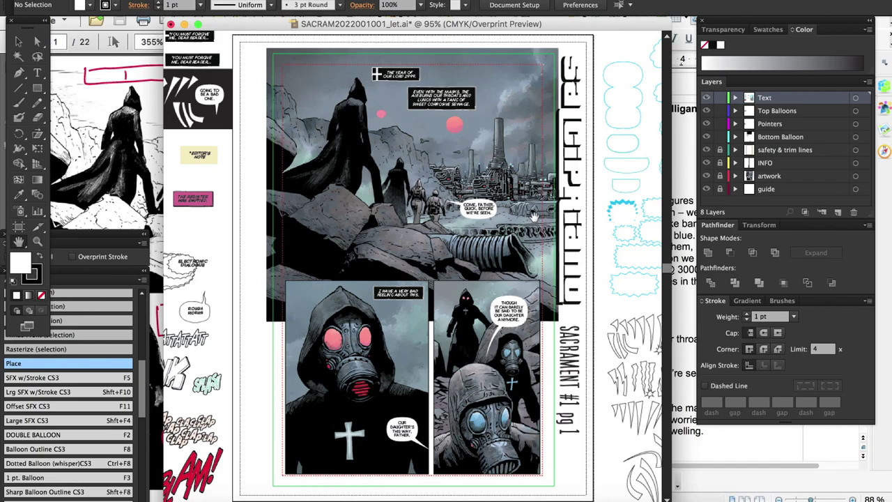